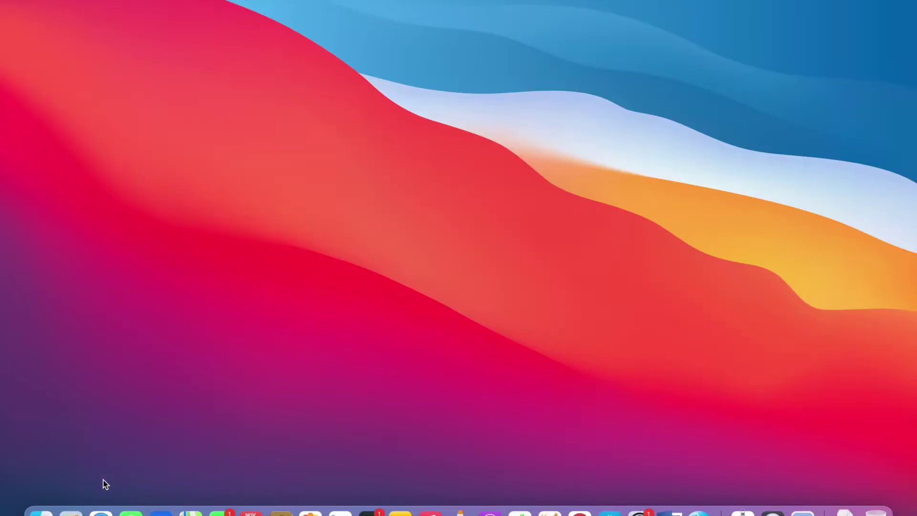
- Launch Microsoft Word from the second page of Launchpad
click(77, 512)
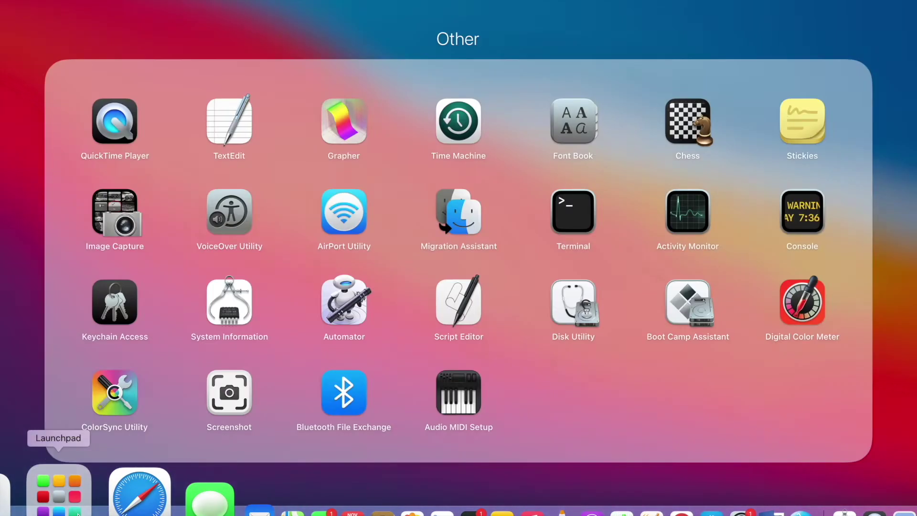
click(524, 500)
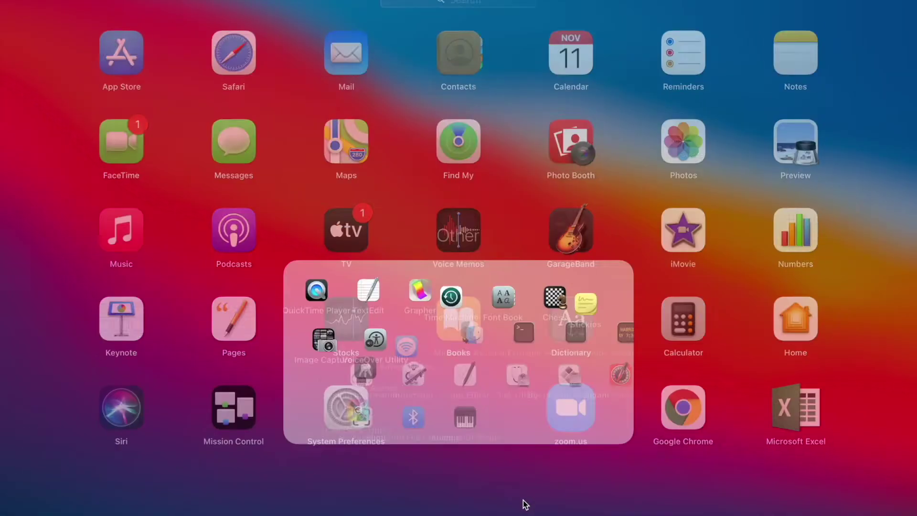
scroll(745, 330, right, 2)
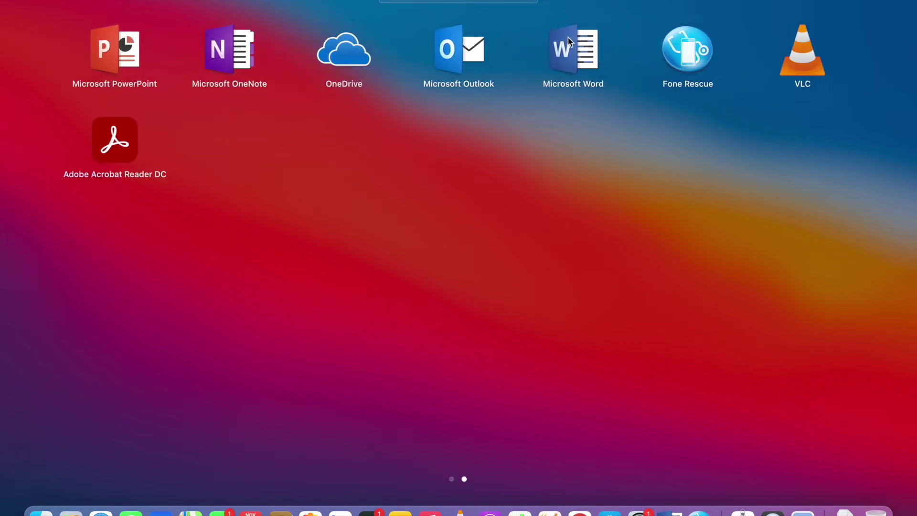
click(568, 49)
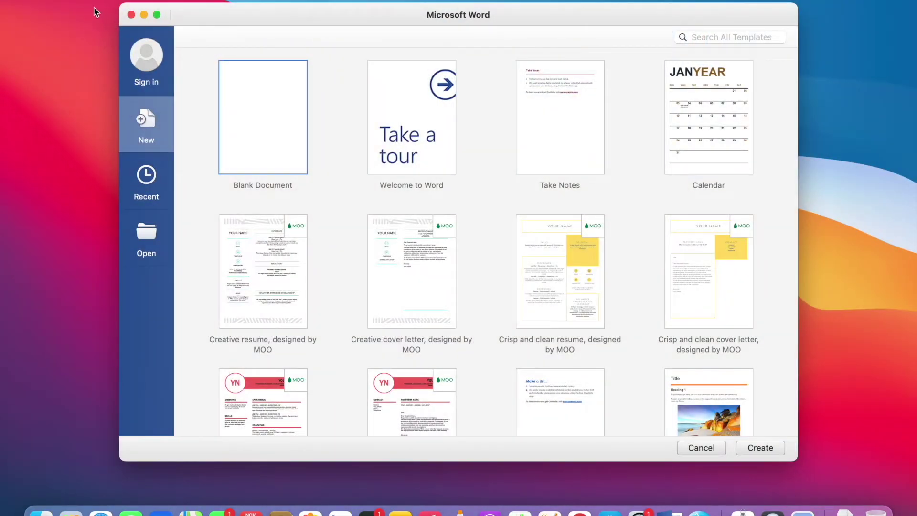
- Create a new blank document, Document2, from the Word template gallery
click(756, 448)
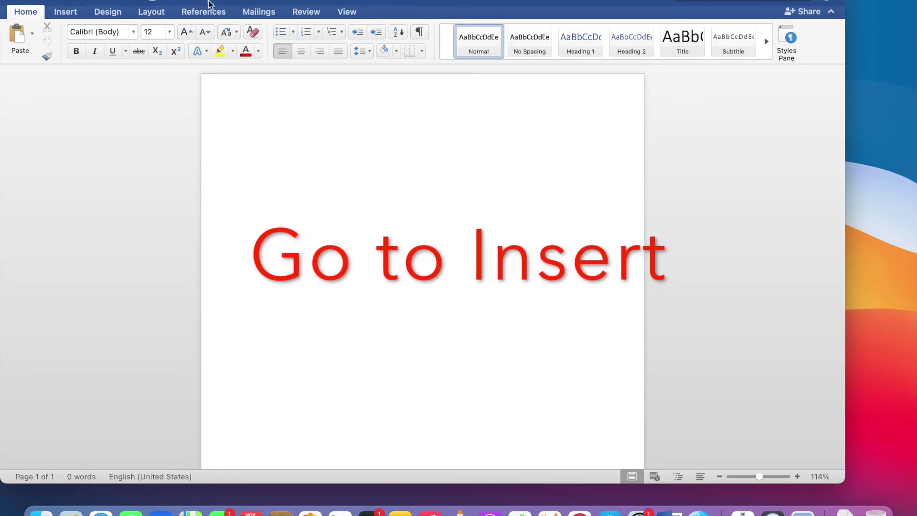
click(162, 1)
mouse_move(173, 102)
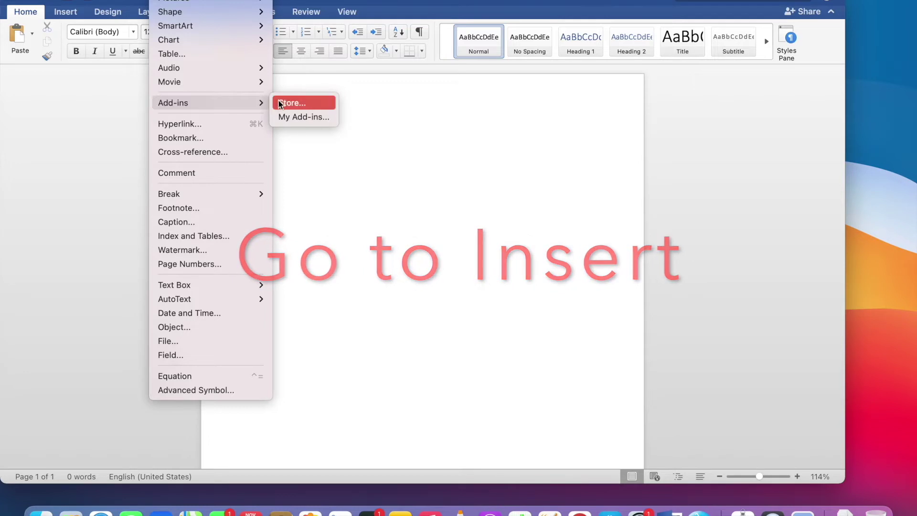
- Search the Office Add-ins STORE for 'gramma' to list Grammarly for Microsoft Word
click(303, 118)
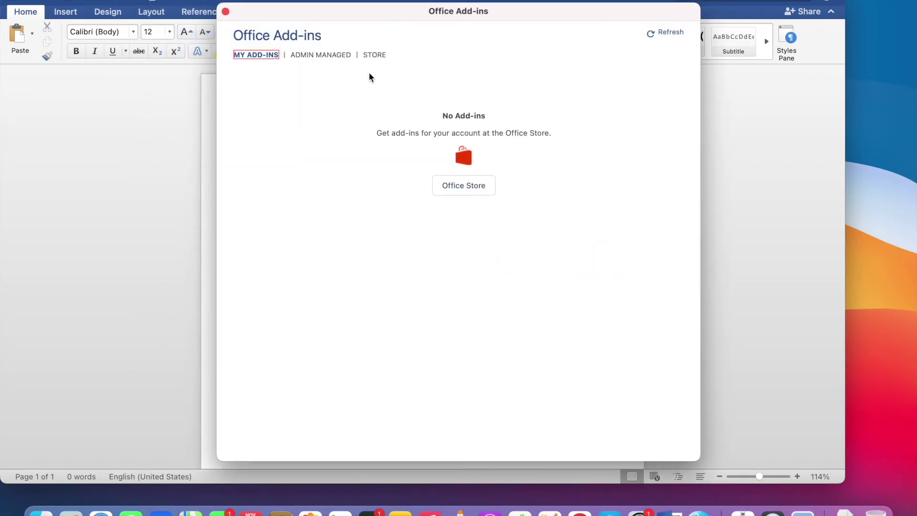
click(321, 58)
click(374, 55)
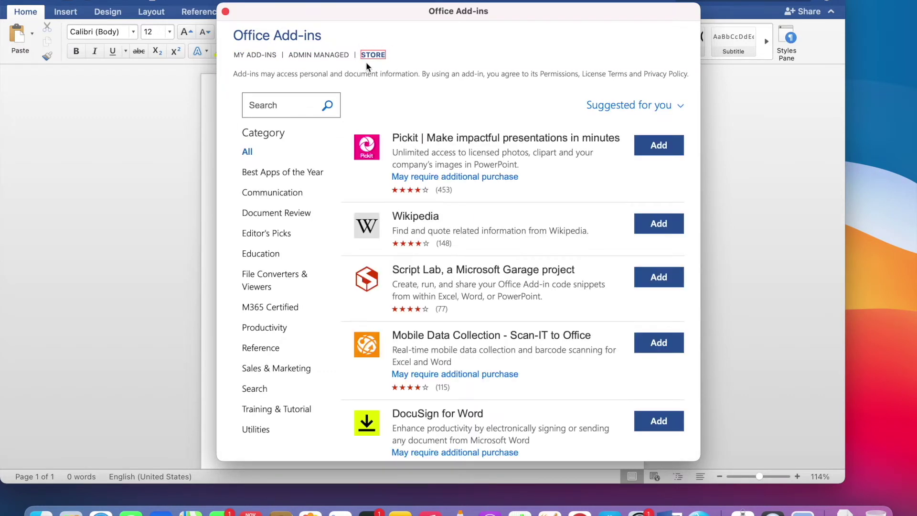
click(290, 106)
text(gr)
text(ammarly)
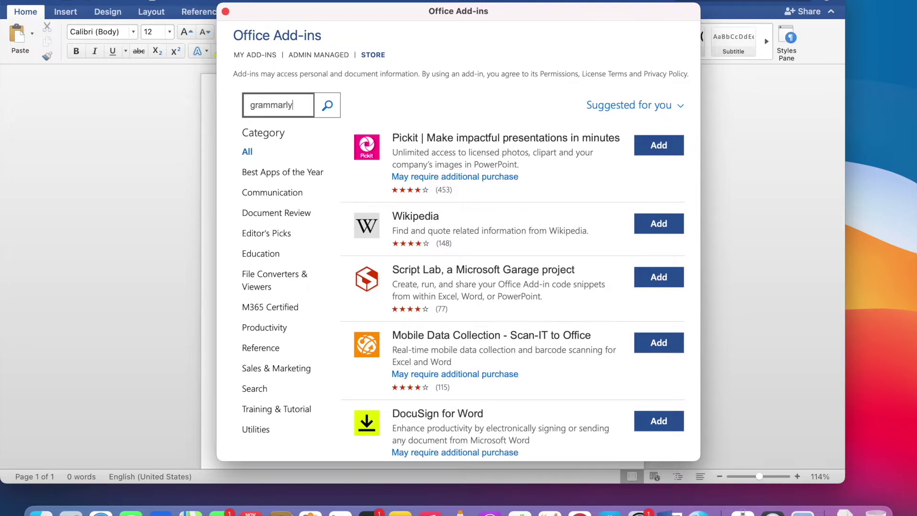
key(Return)
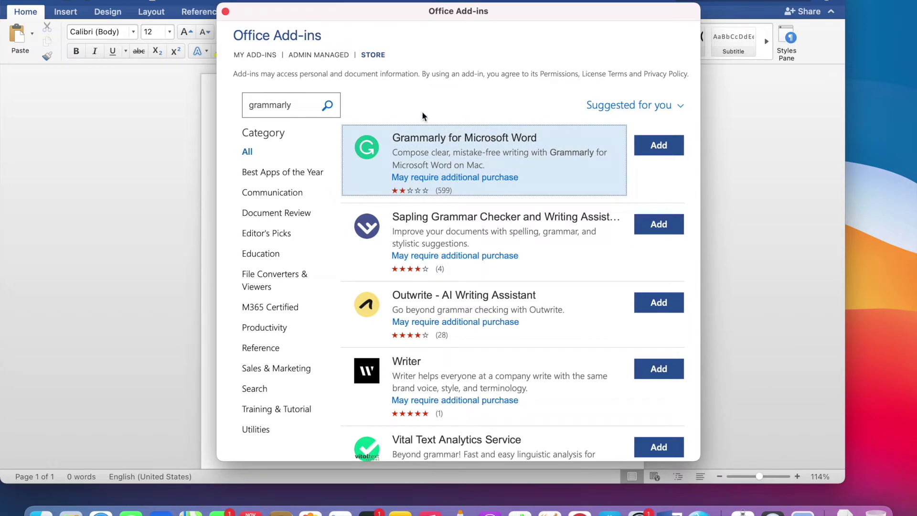
- Add Grammarly for Microsoft Word, accept its terms and dismiss the notice
click(656, 146)
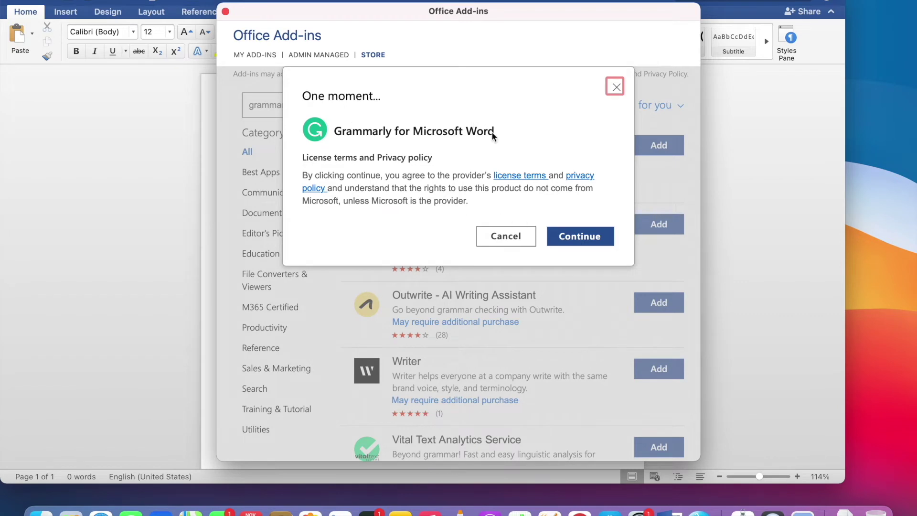
click(581, 240)
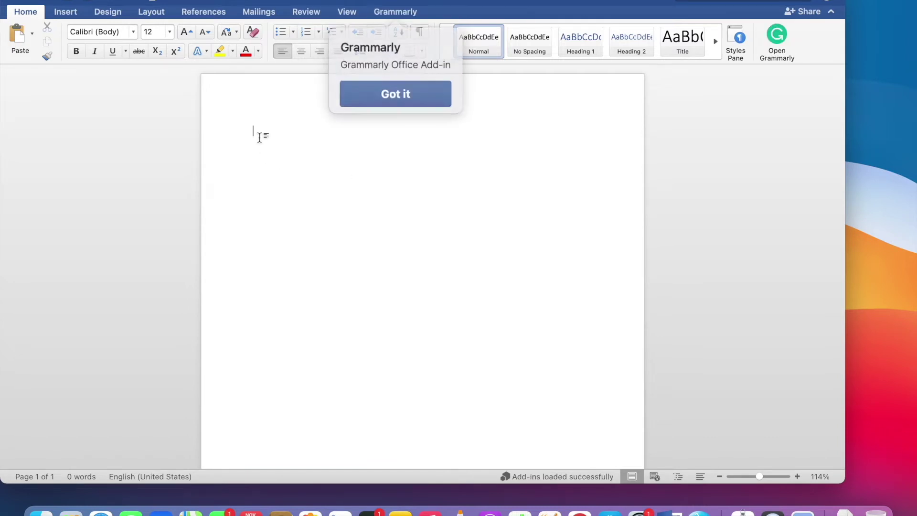
click(395, 88)
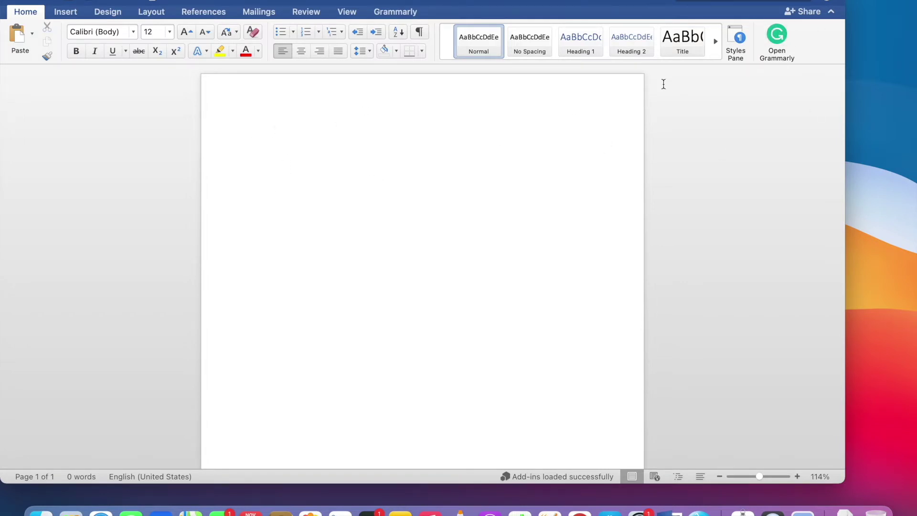
- Open the Grammarly panel, type and erase test text, then start the Grammarly login
click(776, 37)
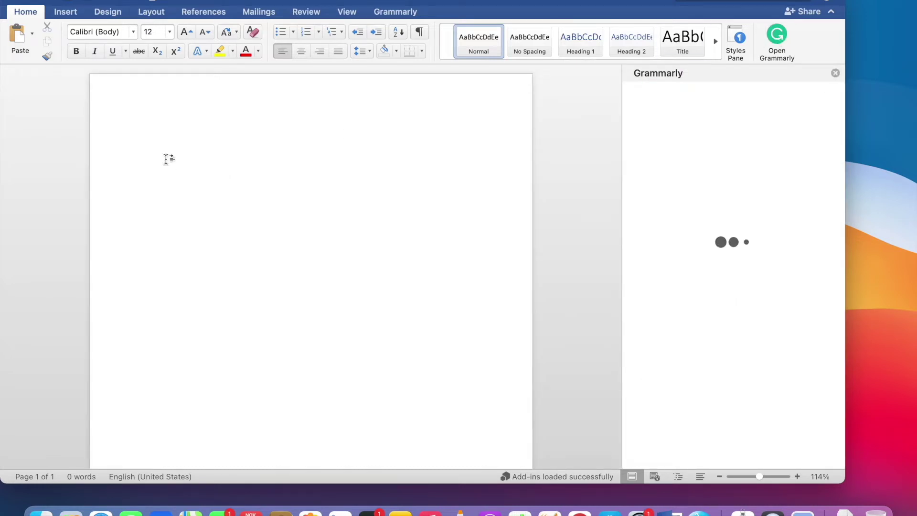
text(thank four)
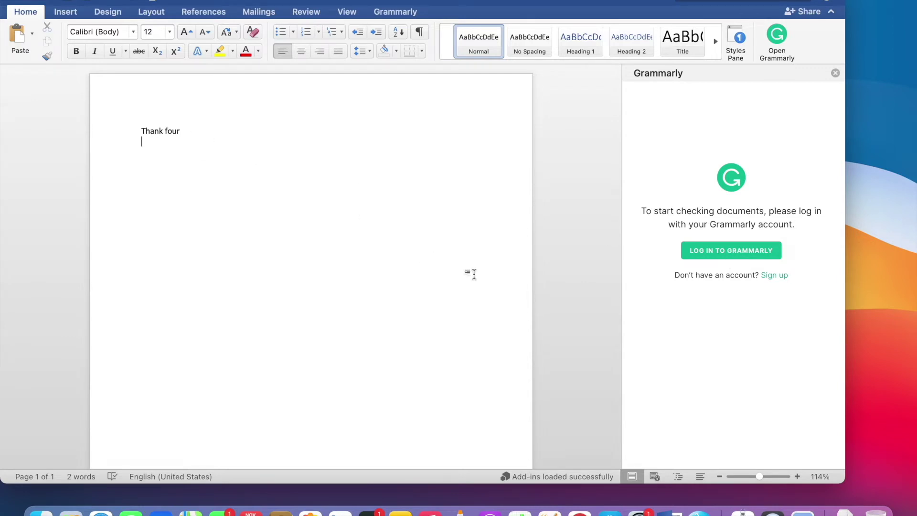
click(187, 131)
key(BackSpace)
key(BackSpace)
key(BackSpace)
key(BackSpace)
key(BackSpace)
key(BackSpace)
key(BackSpace)
key(BackSpace)
key(BackSpace)
click(724, 250)
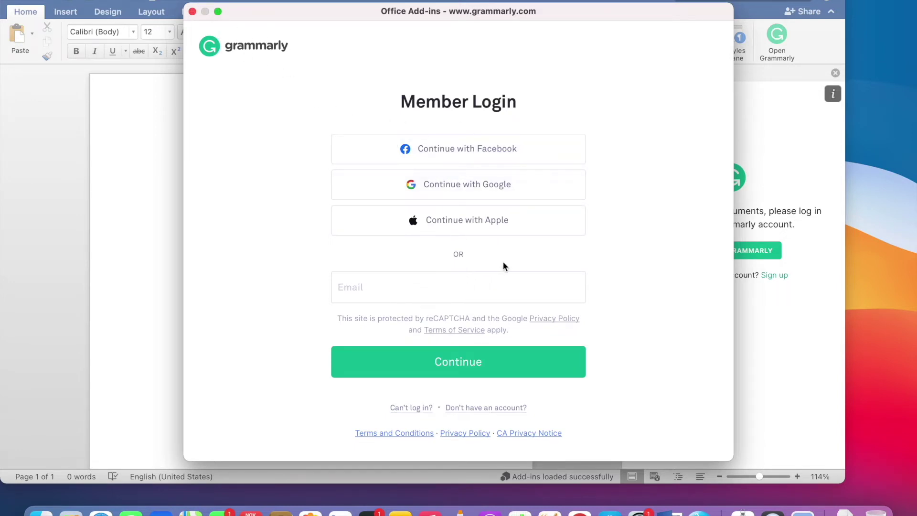
- Try continuing the Grammarly login, then close and reopen the login window
click(442, 291)
click(460, 367)
click(192, 12)
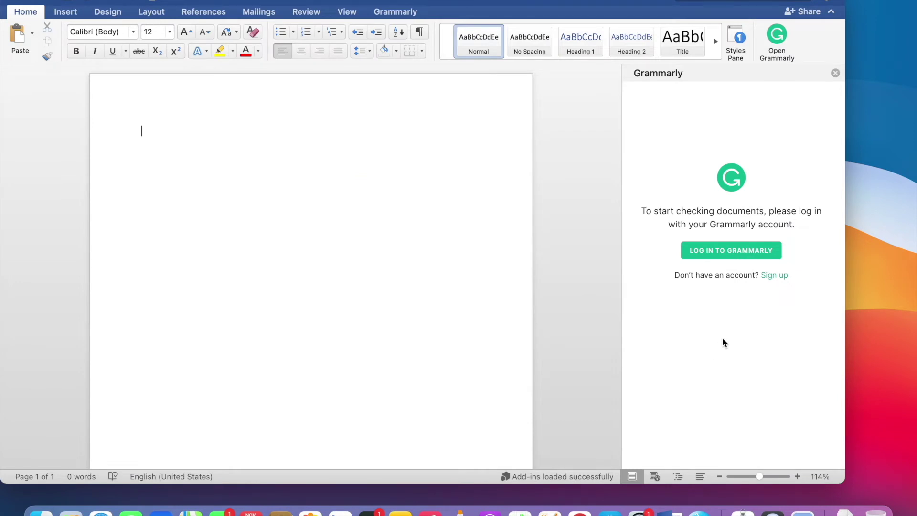
click(725, 253)
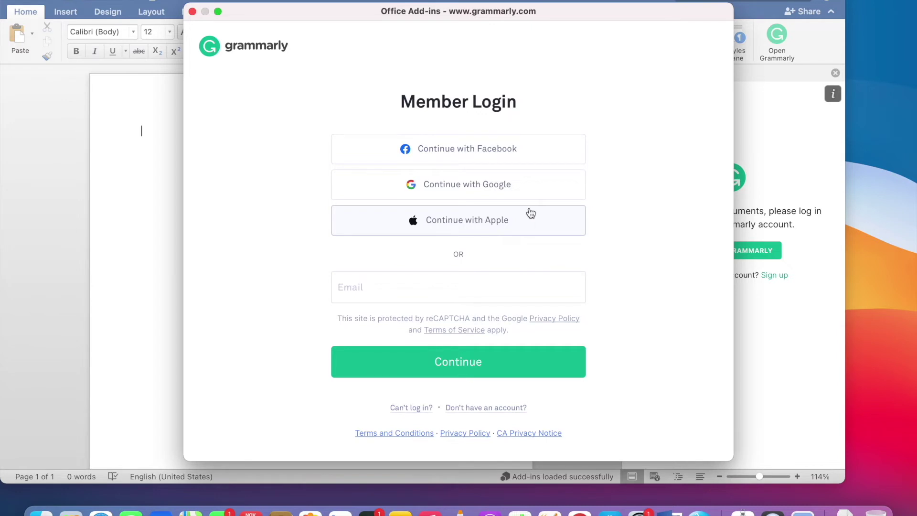
- Type part of the account e-mail, clear it, and reopen the Member Login window
click(389, 288)
text(ane)
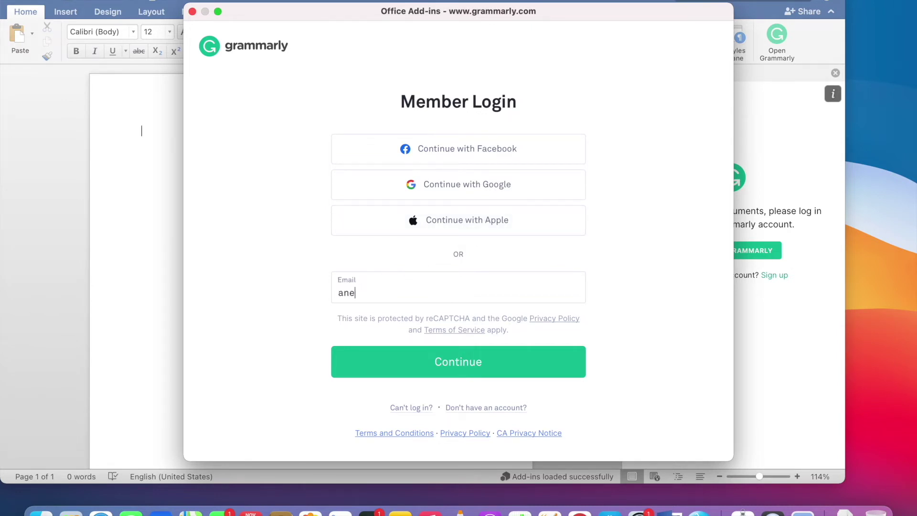
text(m)
key(BackSpace)
key(BackSpace)
key(BackSpace)
key(BackSpace)
click(192, 12)
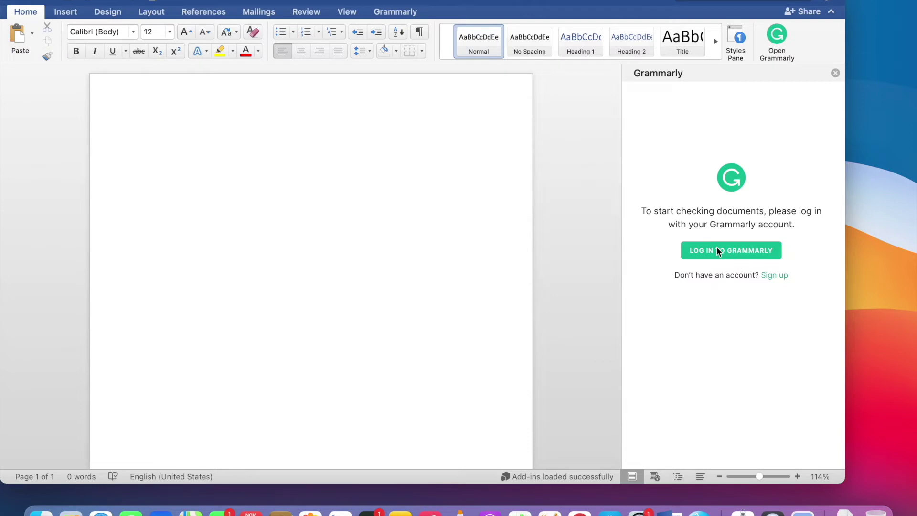
click(732, 250)
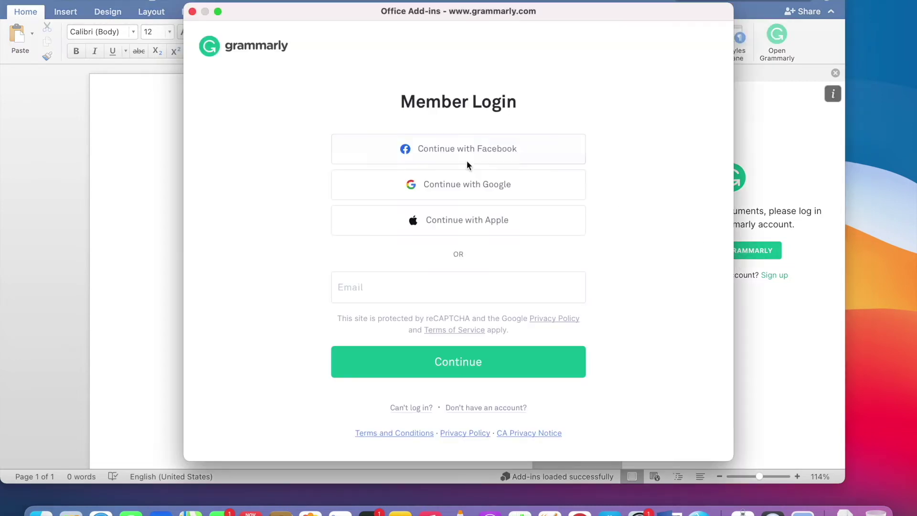
- Enter the account e-mail in the Grammarly Email field
click(394, 294)
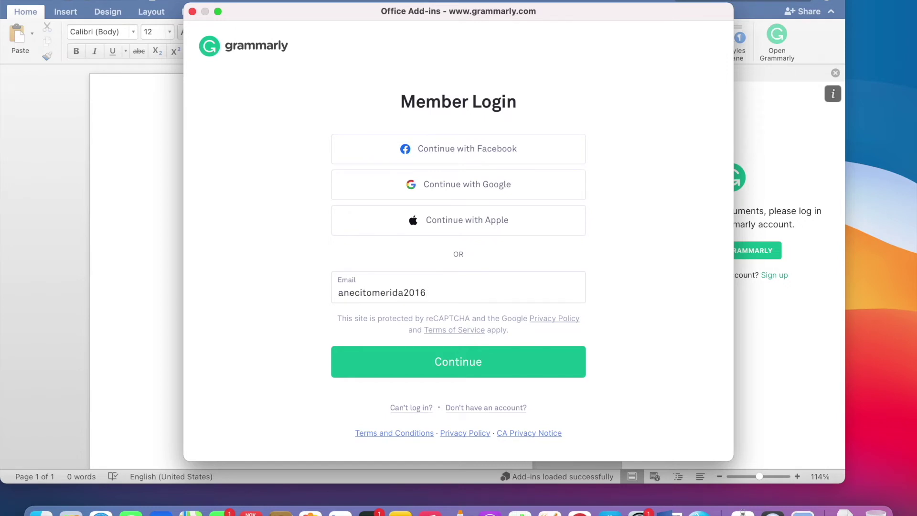
- Choose Continue with Google and submit the Gmail account address
click(486, 190)
click(431, 251)
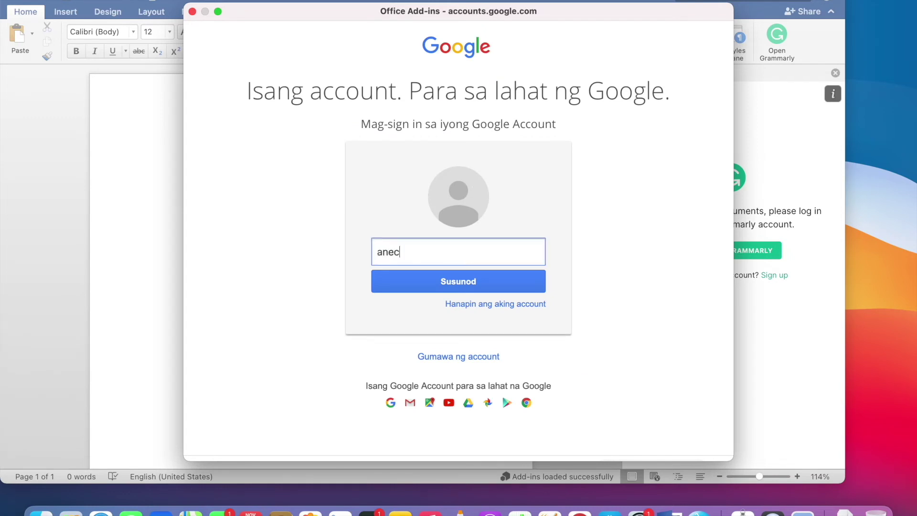
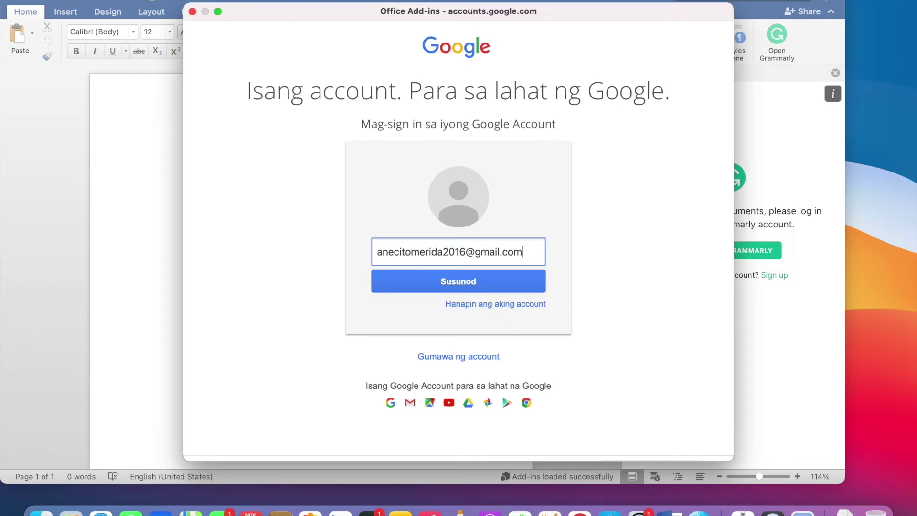
click(454, 285)
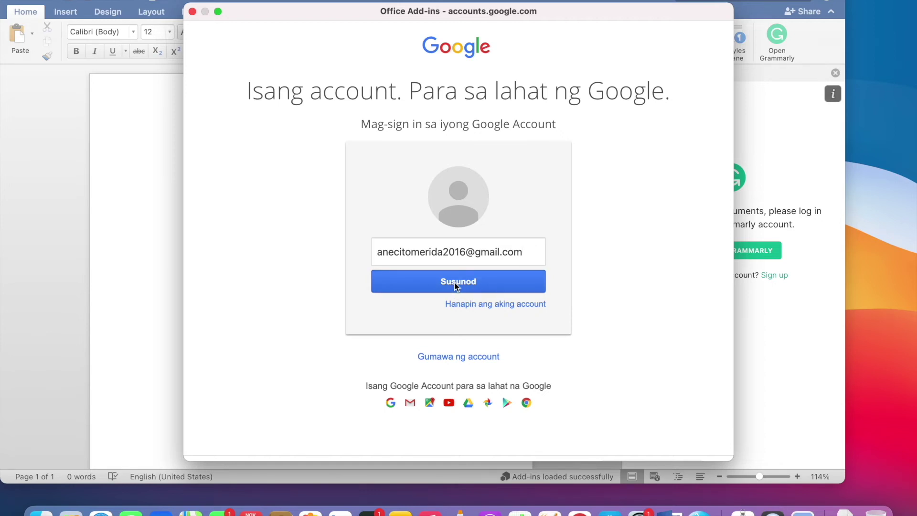
- Enter the account password, retrying until Grammarly shows No alerts
text(a)
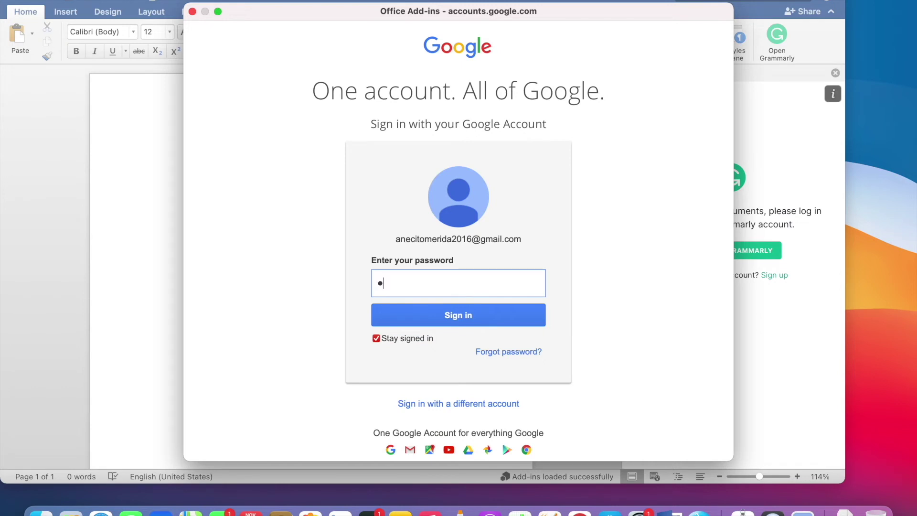
text(•••••••••••)
key(Return)
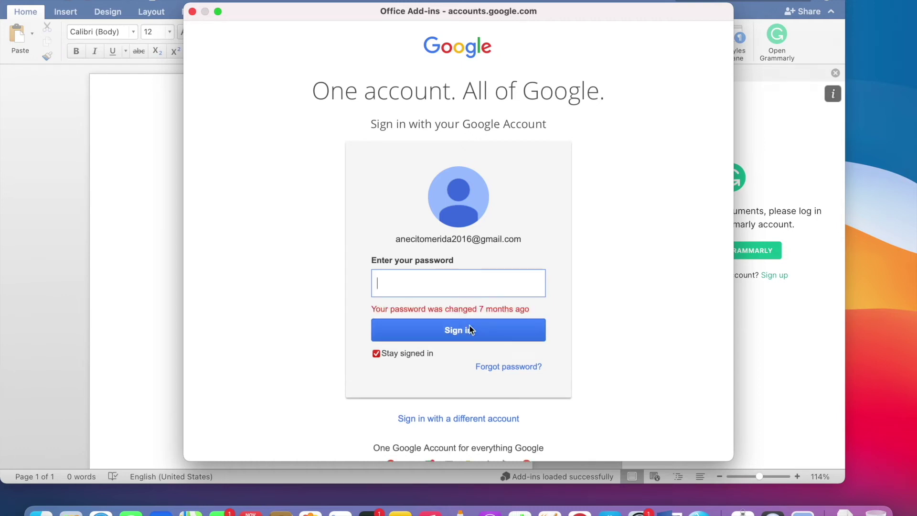
text(••••••••••)
key(Return)
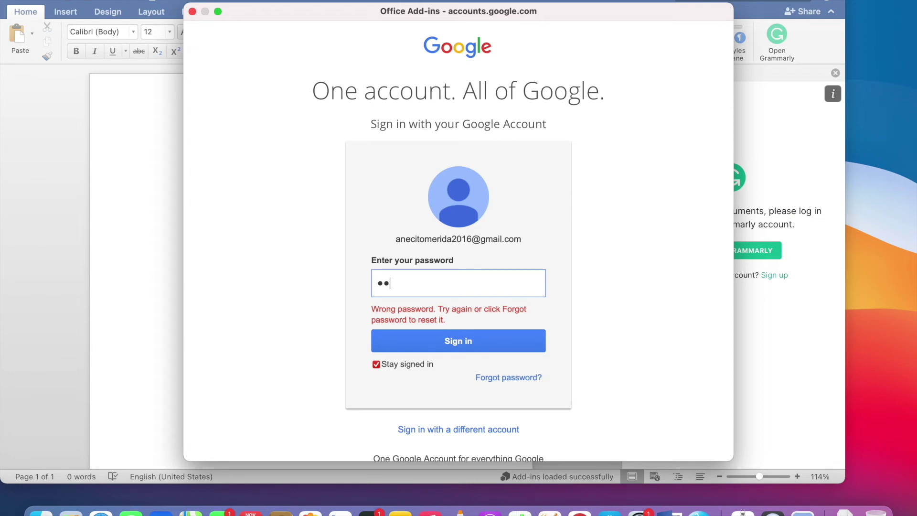
text(•••••)
key(Return)
text(••••••••••)
key(Return)
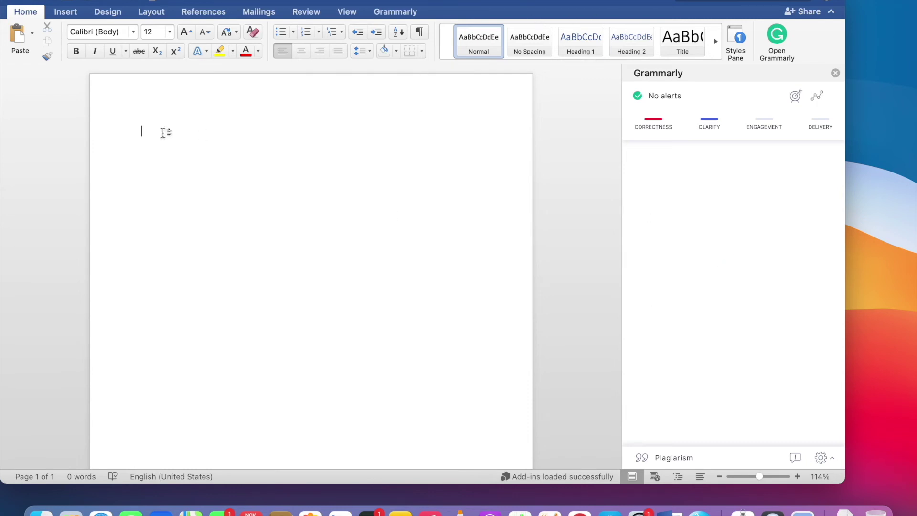
- Type the test phrase 'thank you four', then revise its ending to 'you're the'
text(thank )
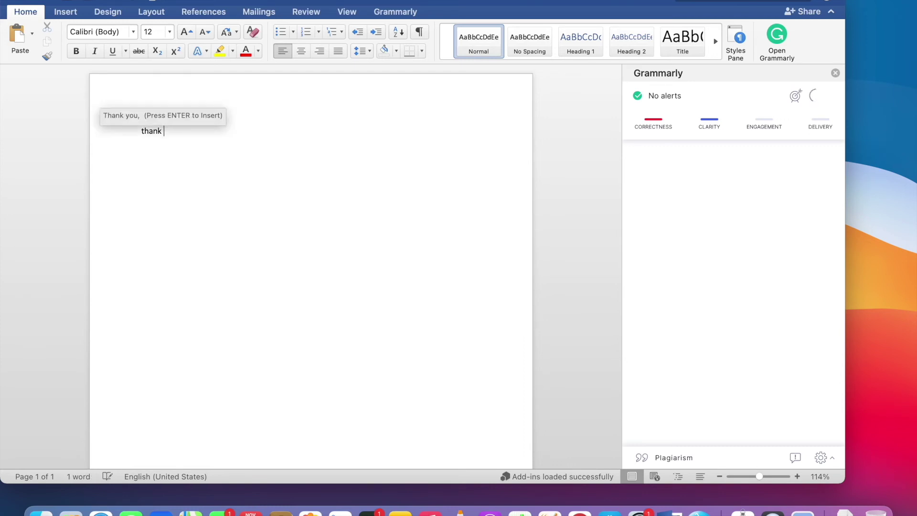
text(you four)
key(Return)
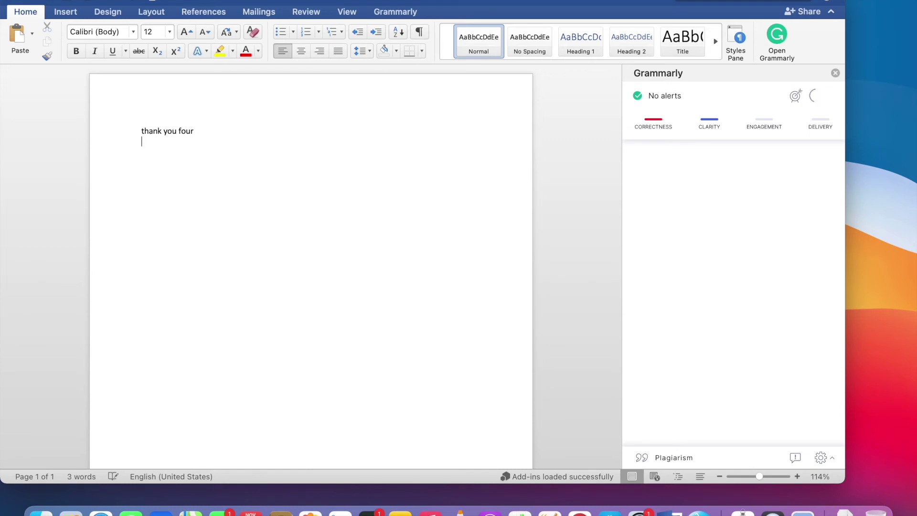
click(206, 134)
key(BackSpace)
key(BackSpace)
key(BackSpace)
key(BackSpace)
key(BackSpace)
key(BackSpace)
key(BackSpace)
key(BackSpace)
key(BackSpace)
key(BackSpace)
key(BackSpace)
key(BackSpace)
text(your)
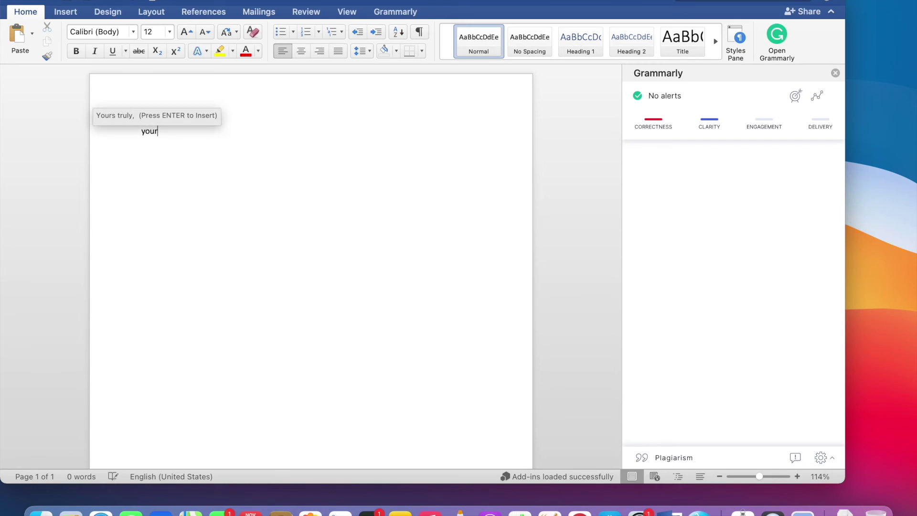
key(BackSpace)
text('re the)
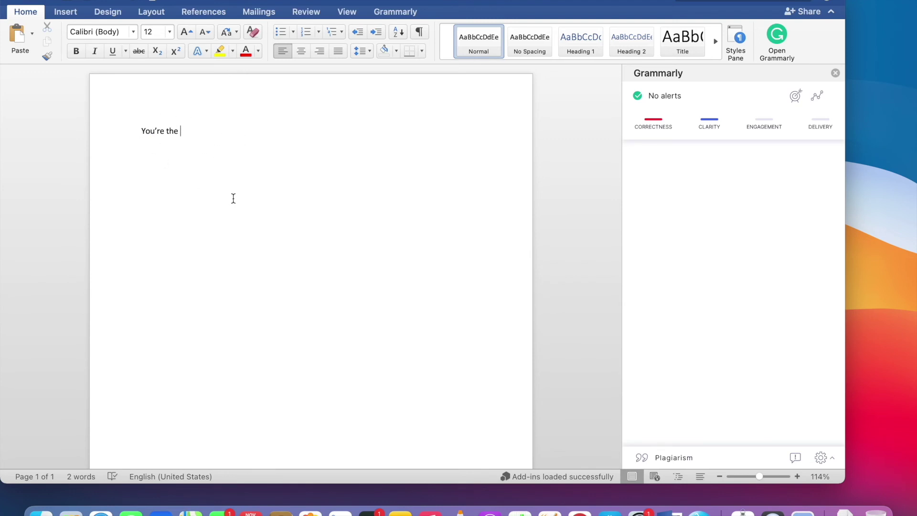
- Type the line 'Automatic change the grammar' and start a new line
text(automa)
key(BackSpace)
key(BackSpace)
key(BackSpace)
key(BackSpace)
key(BackSpace)
key(BackSpace)
key(BackSpace)
key(BackSpace)
key(BackSpace)
key(BackSpace)
key(BackSpace)
text(automatic )
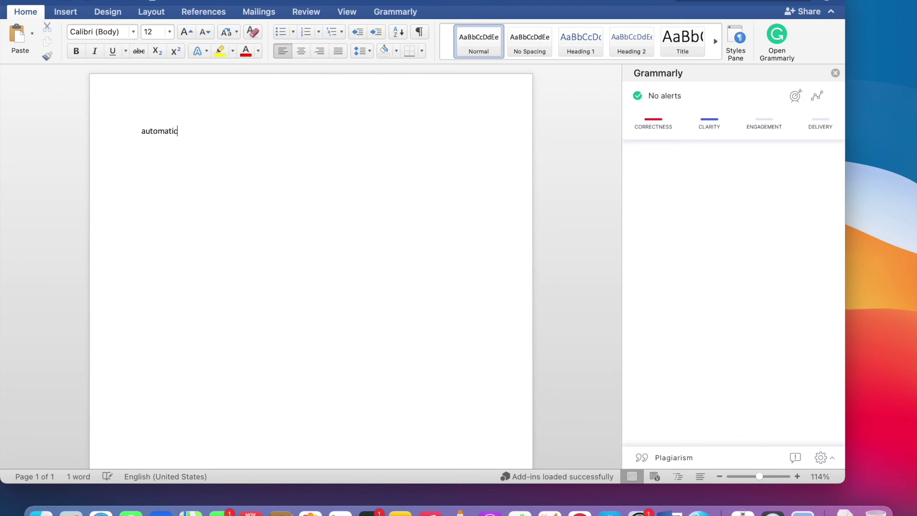
text(h)
key(BackSpace)
text(change the )
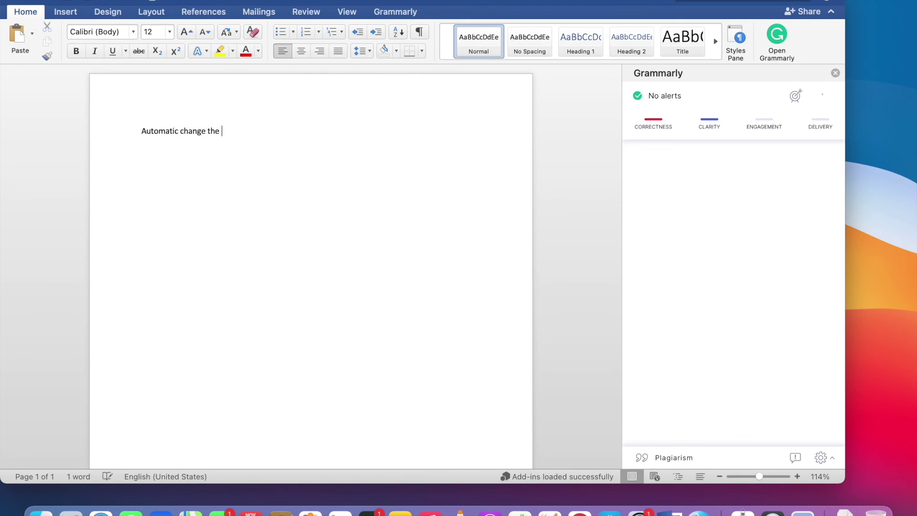
text(grammar)
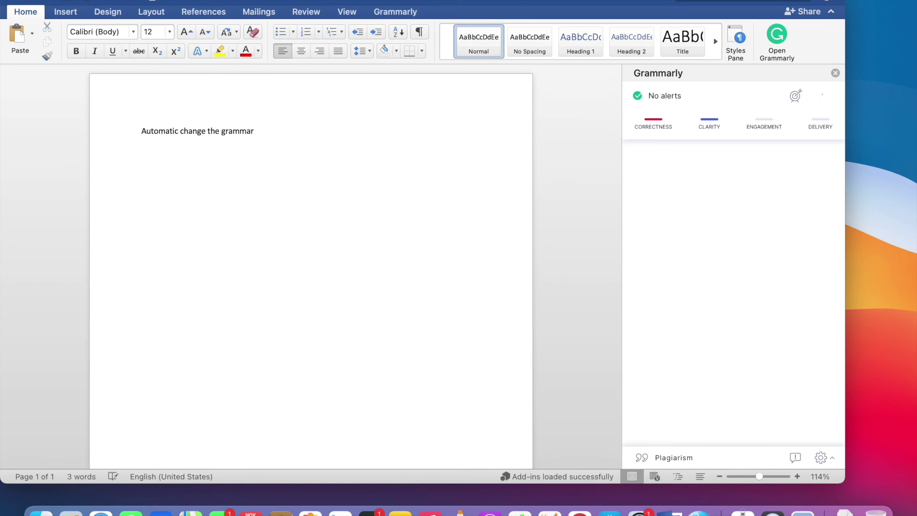
key(Return)
- Replace the selected test line with 'Thanks for watchin'
drag(251, 118, 158, 94)
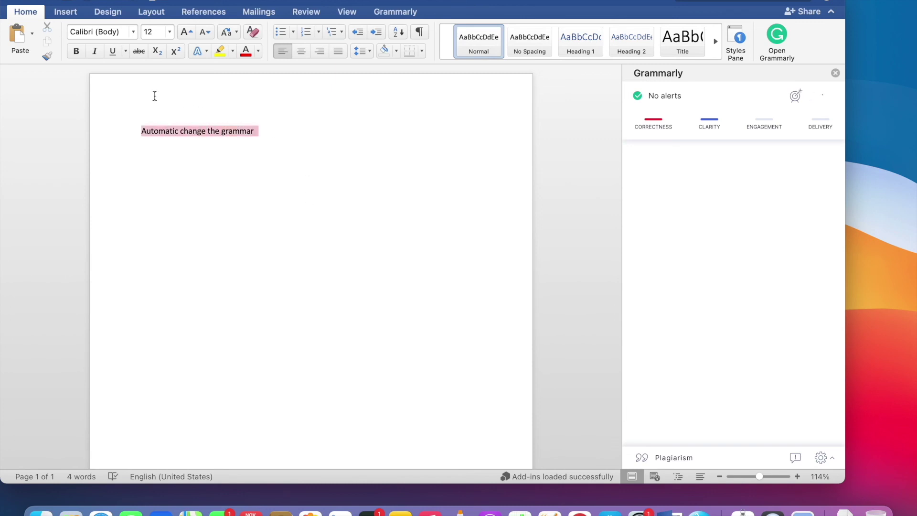
key(BackSpace)
text(Thanks for watchin)
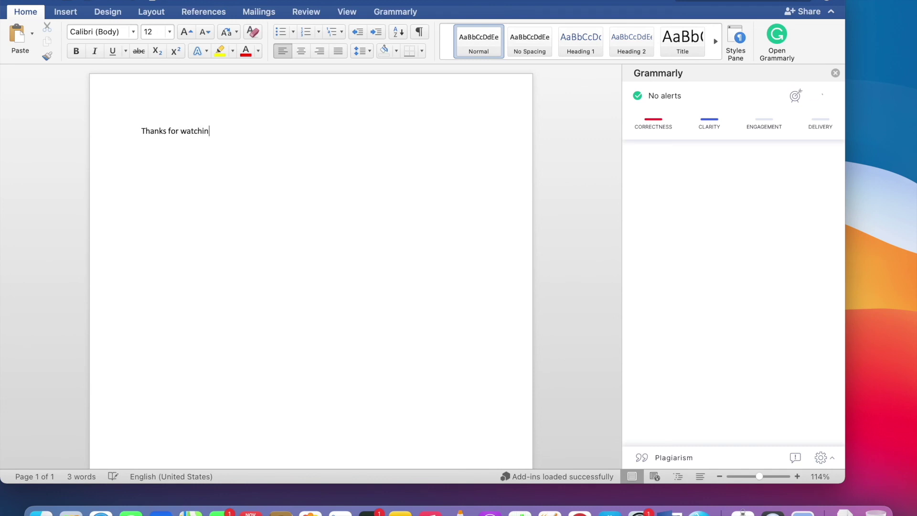
key(Return)
- Complete the word 'watching', then erase the line to leave the page empty
click(217, 134)
text(g)
key(Down)
key(BackSpace)
key(BackSpace)
key(BackSpace)
key(BackSpace)
key(BackSpace)
key(BackSpace)
key(BackSpace)
key(BackSpace)
key(BackSpace)
key(BackSpace)
key(BackSpace)
key(BackSpace)
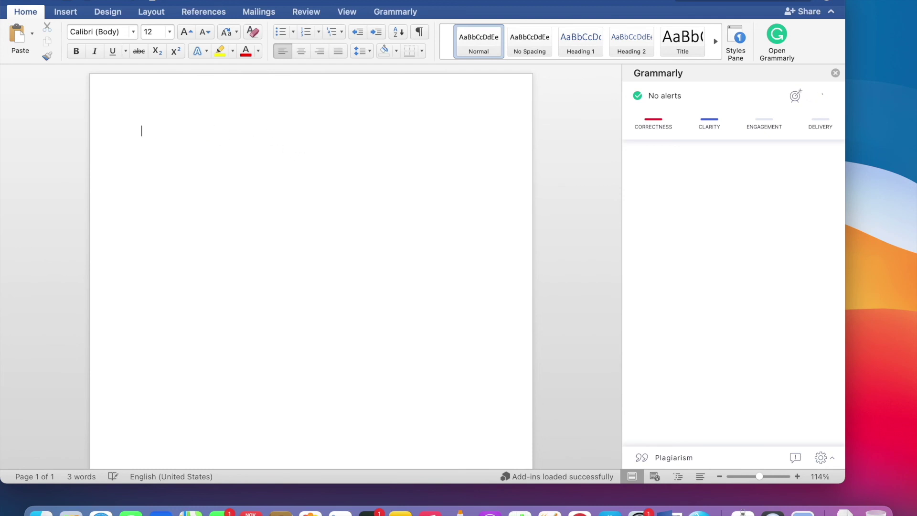